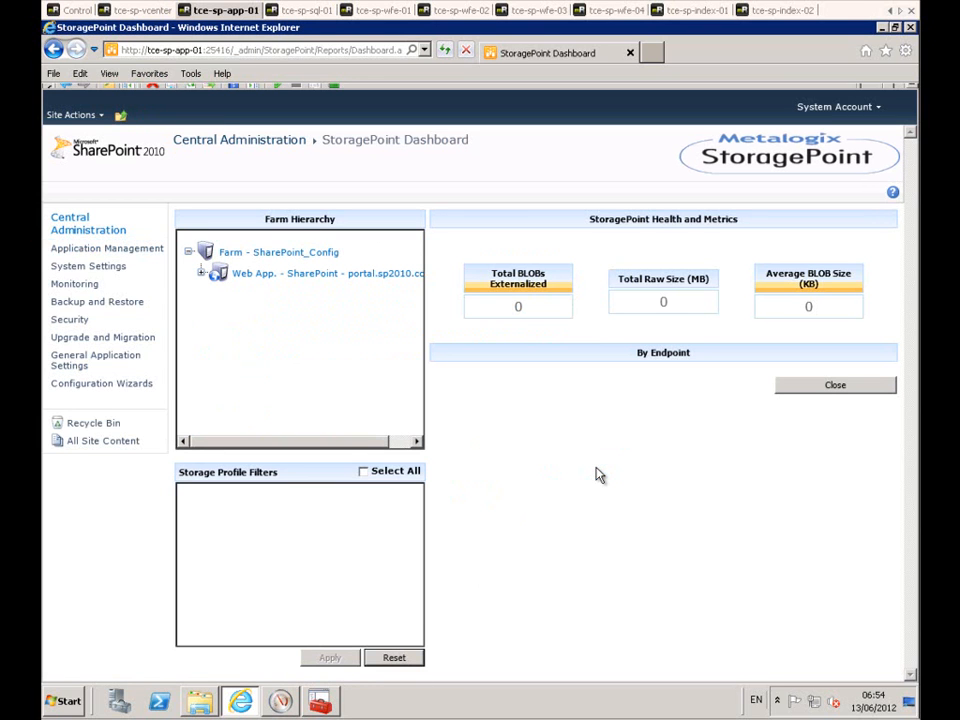
# - Show the StoragePoint metrics for ContentDB150 under the SharePoint web application, filtered by the CDB150 storage profile
pyautogui.click(203, 276)
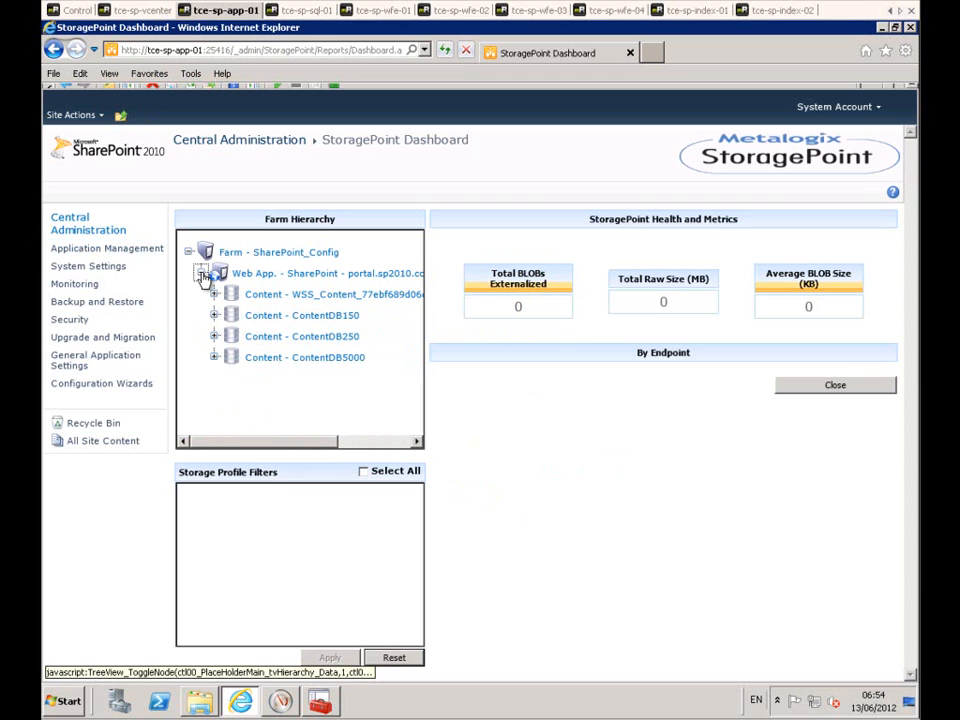
pyautogui.click(259, 318)
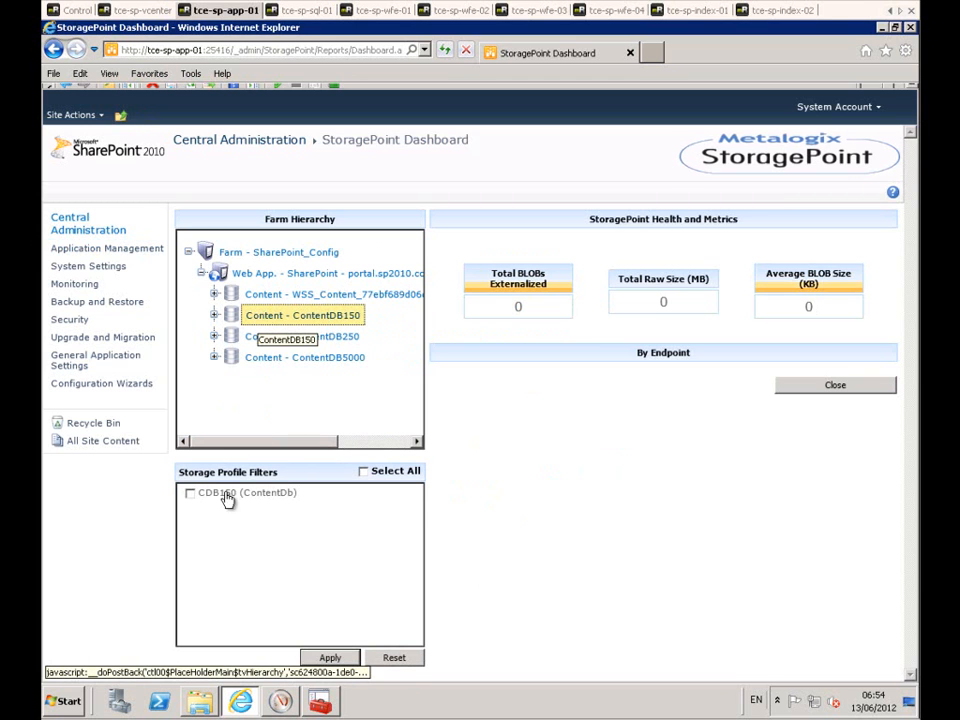
pyautogui.click(190, 494)
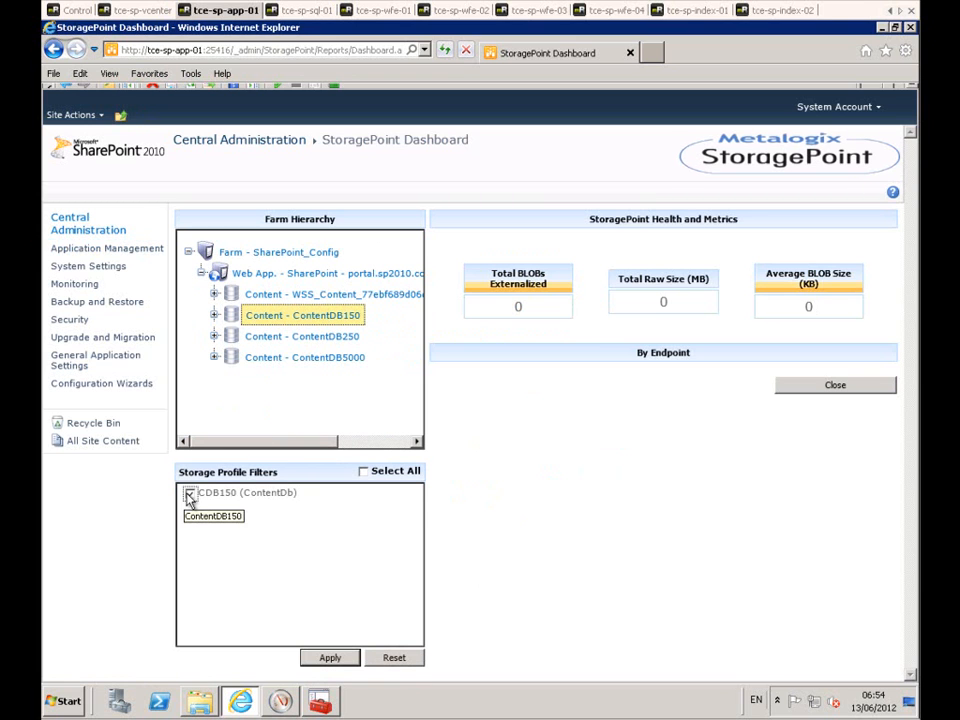
pyautogui.click(330, 656)
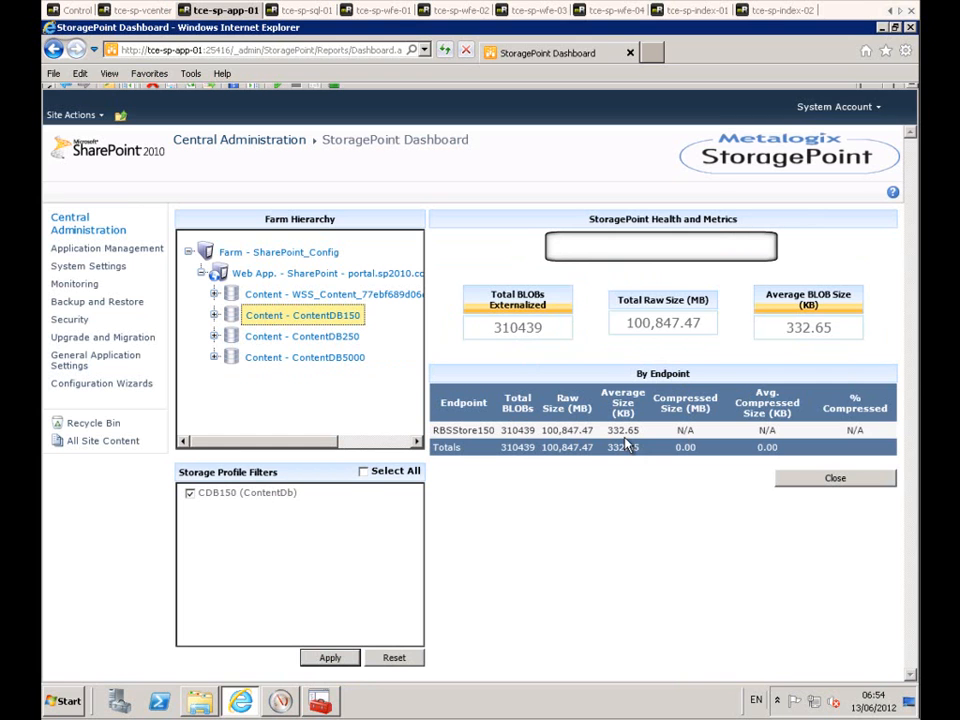
# - Show the StoragePoint metrics for the ContentDB250 storage profile, followed by those for the ContentDB5000 storage profile
pyautogui.click(306, 340)
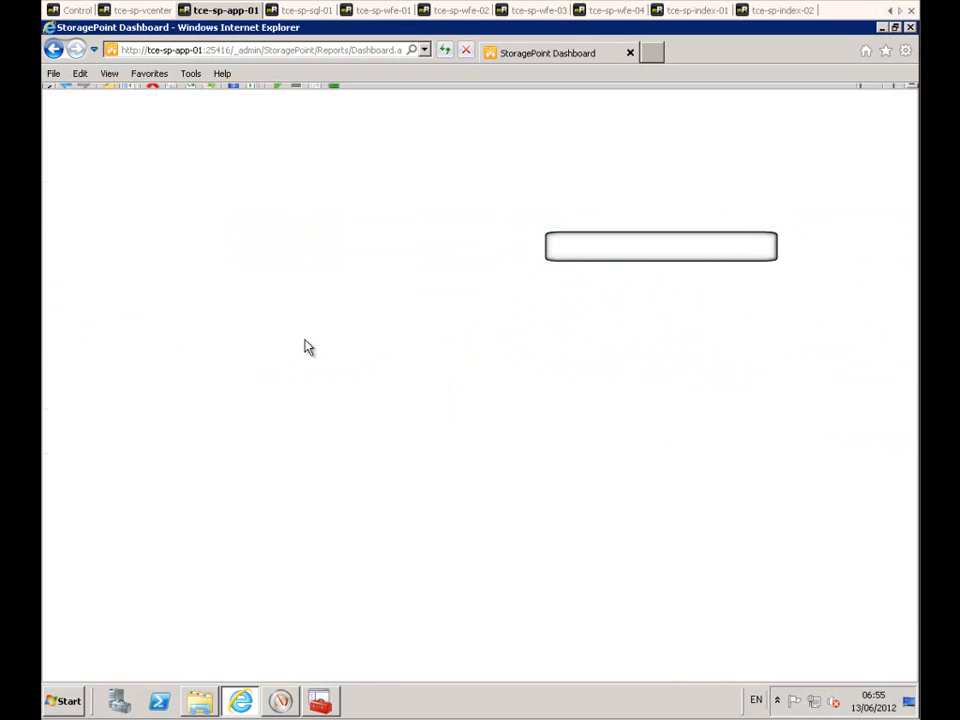
pyautogui.click(190, 493)
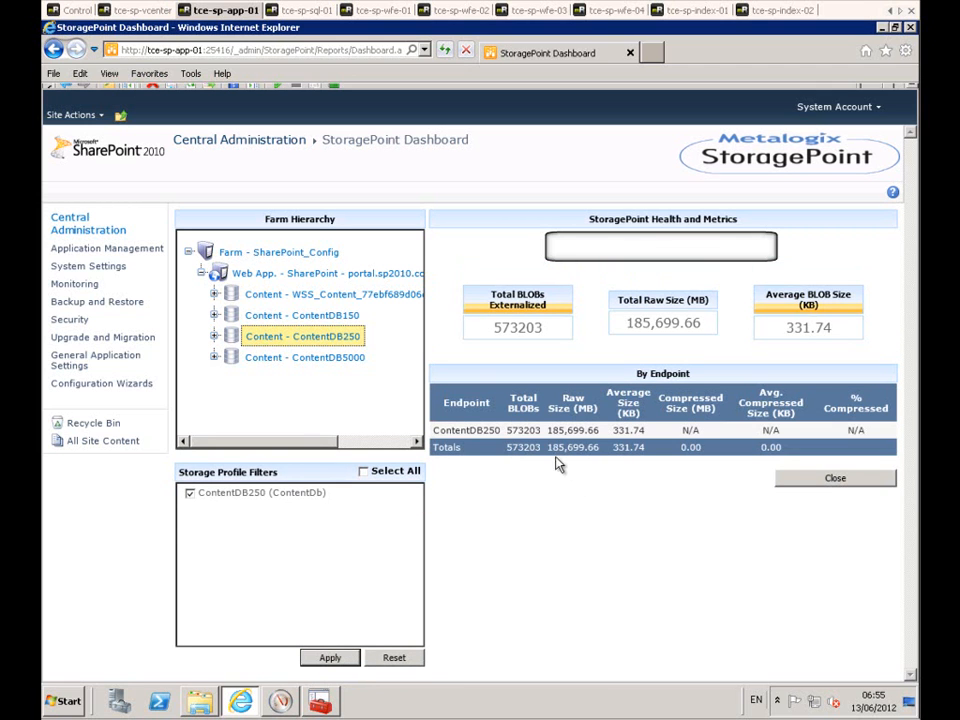
pyautogui.click(283, 358)
pyautogui.click(190, 494)
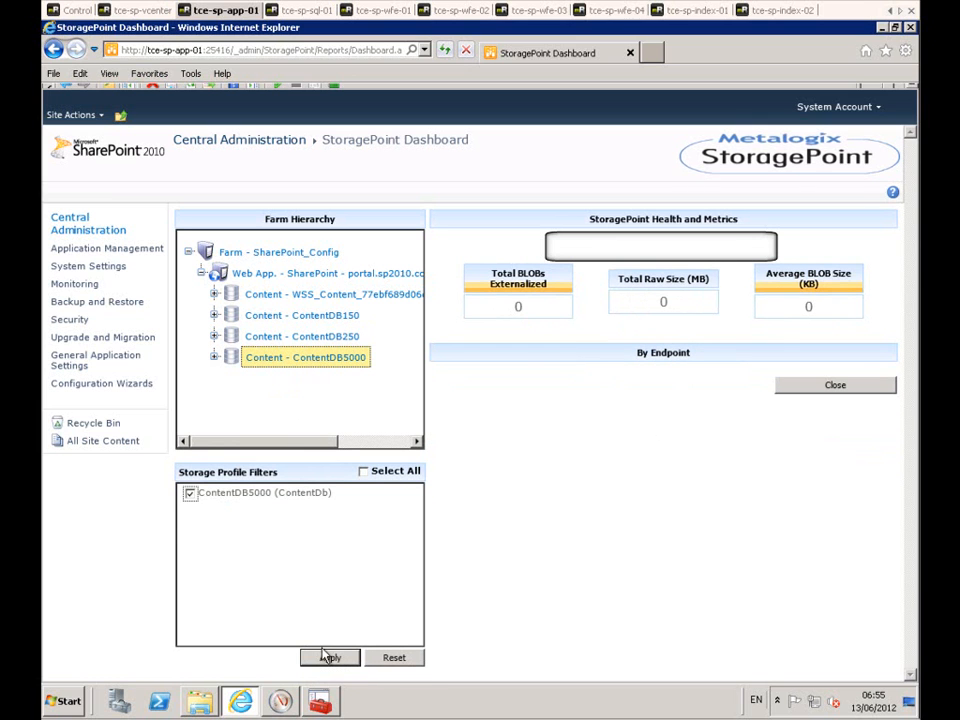
pyautogui.click(330, 657)
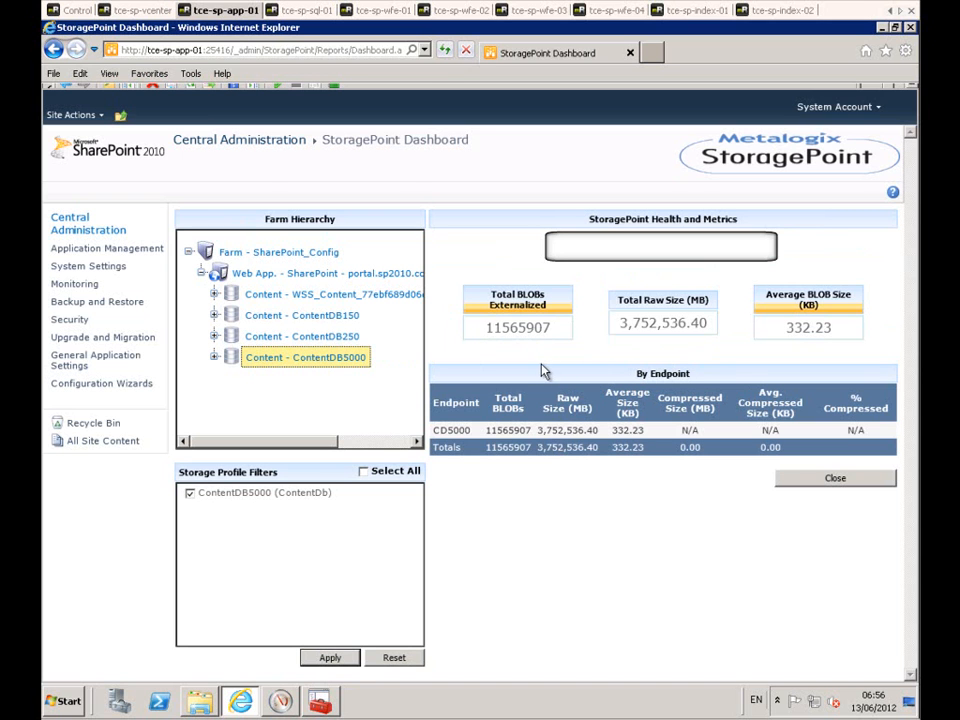
# - On the tce-sp-sql-01 server, extend the query to run sp_spaceused against contentDB150, contentDB250 and contentDB5000, and execute it
pyautogui.click(305, 10)
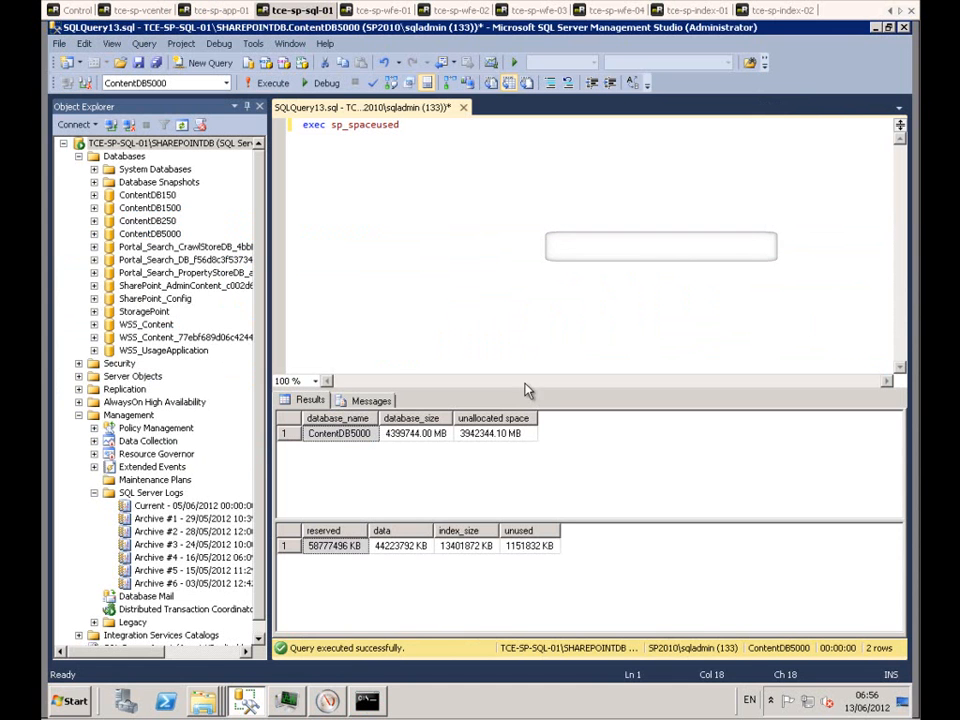
pyautogui.click(304, 124)
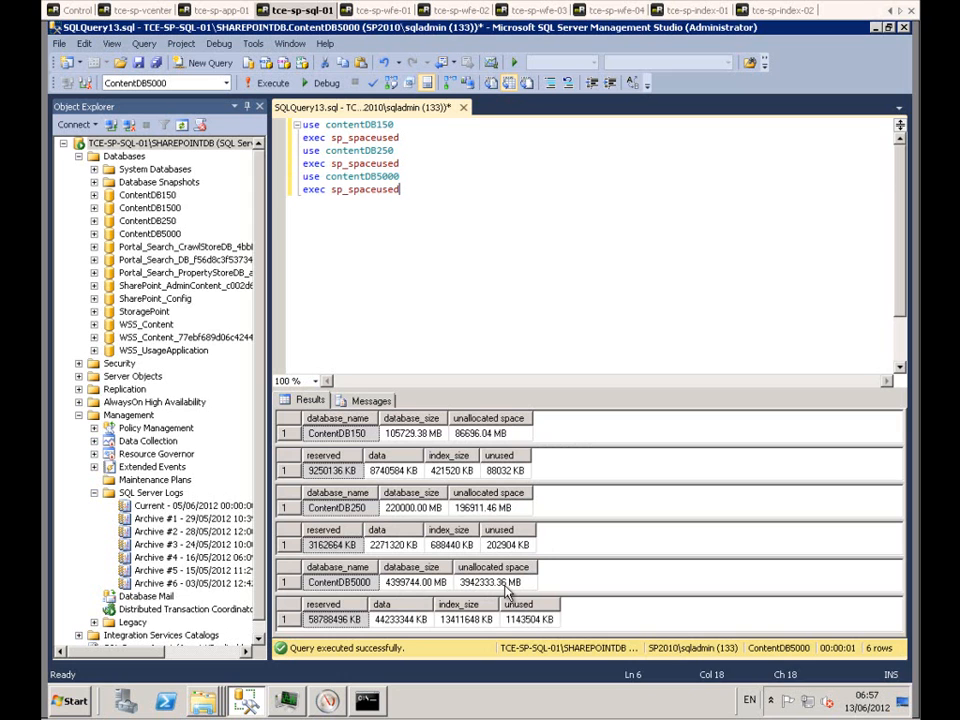
# - Generate the Disk Usage report for the ContentDB150 database
pyautogui.rightClick(150, 197)
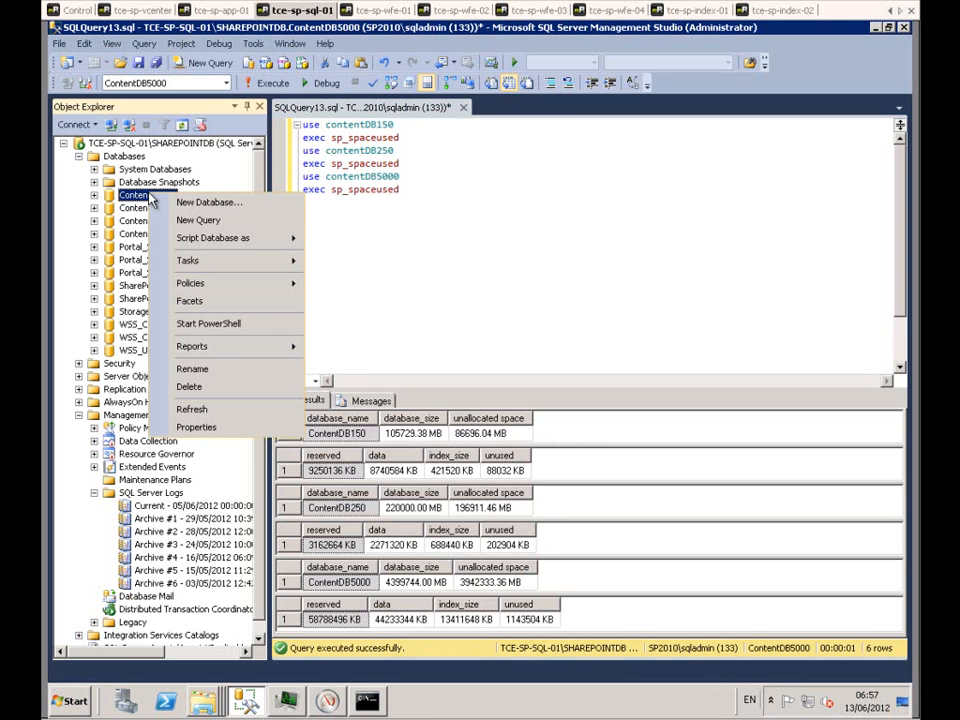
pyautogui.moveTo(230, 346)
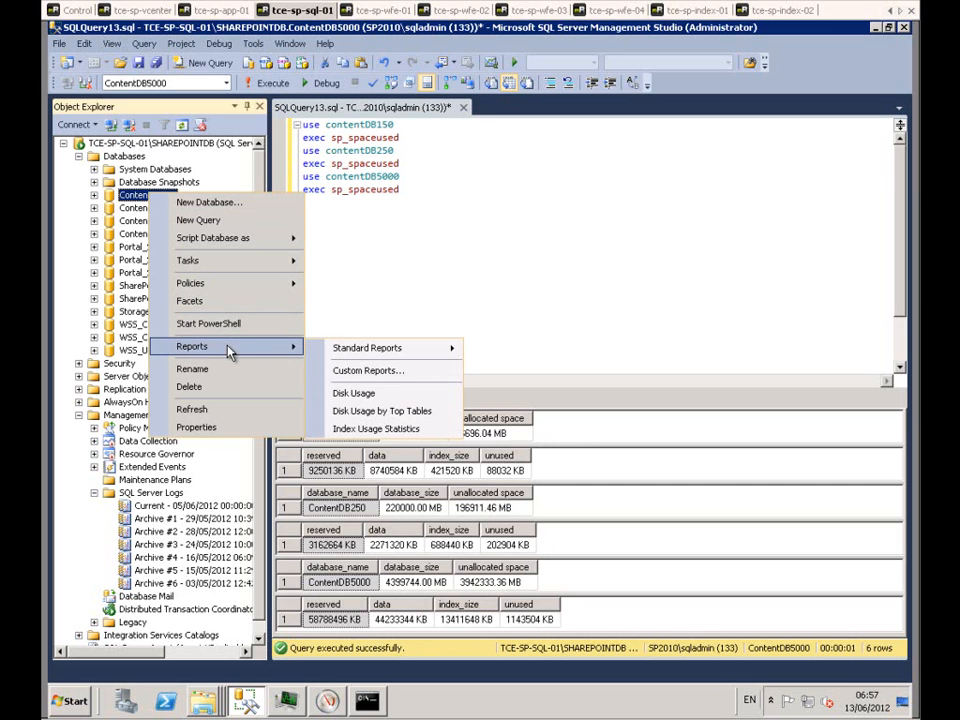
pyautogui.click(360, 396)
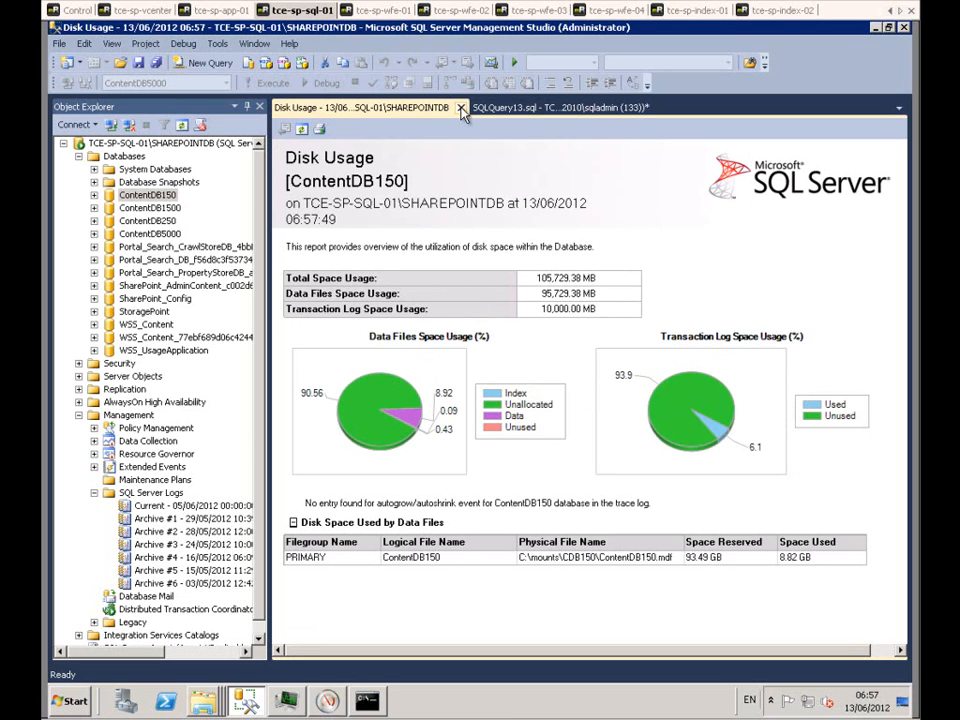
# - Shrink the ContentDB150 file with file type Data and filegroup PRIMARY, using the Release unused space action
pyautogui.rightClick(150, 197)
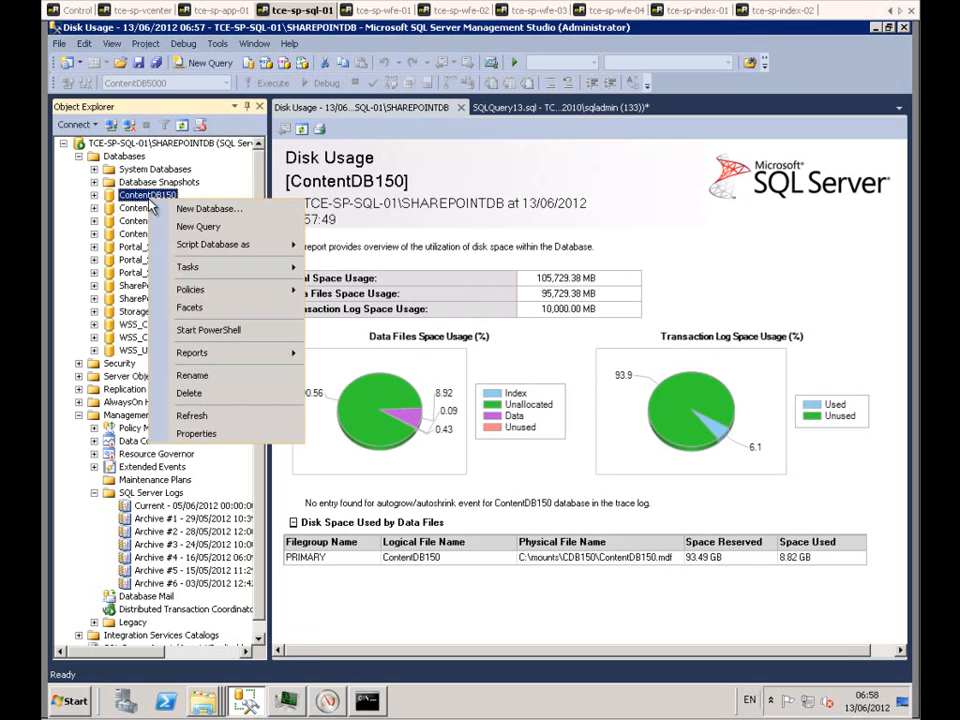
pyautogui.moveTo(184, 272)
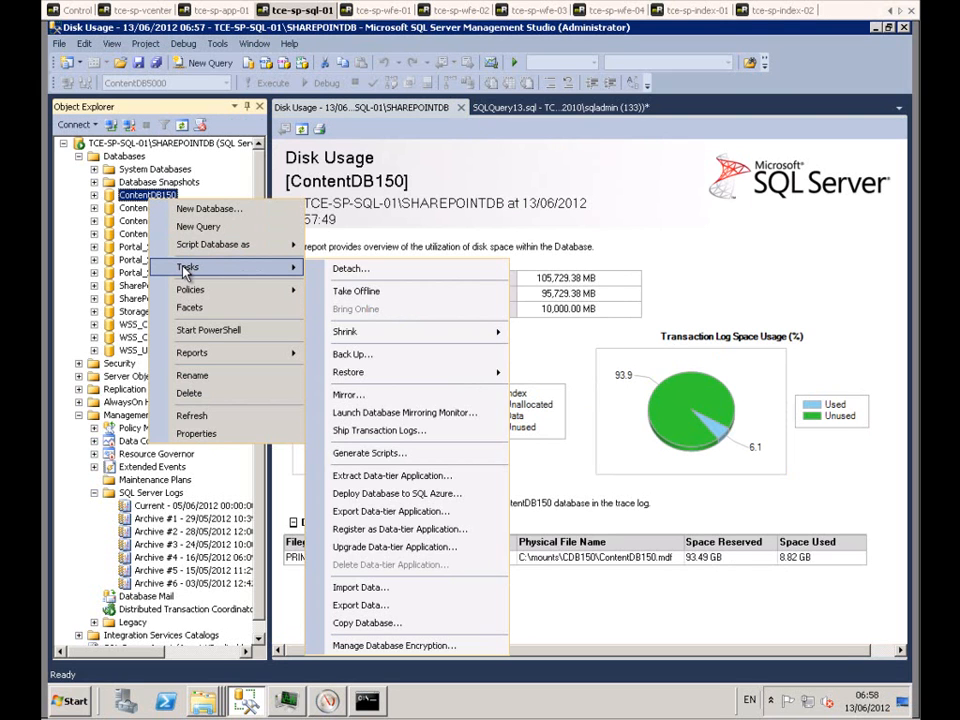
pyautogui.moveTo(388, 341)
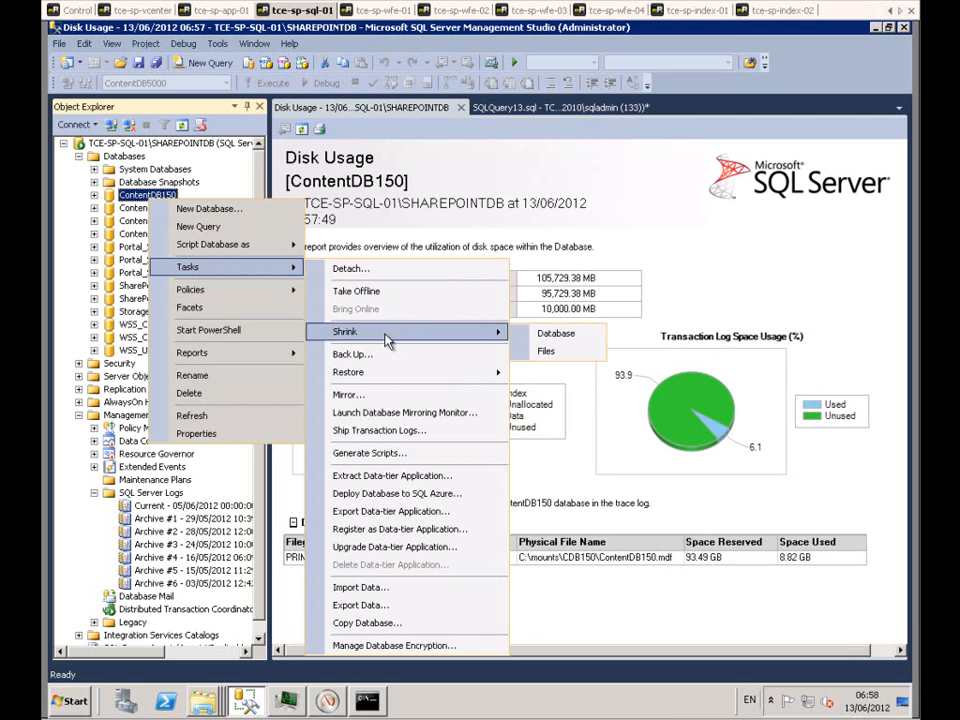
pyautogui.click(546, 352)
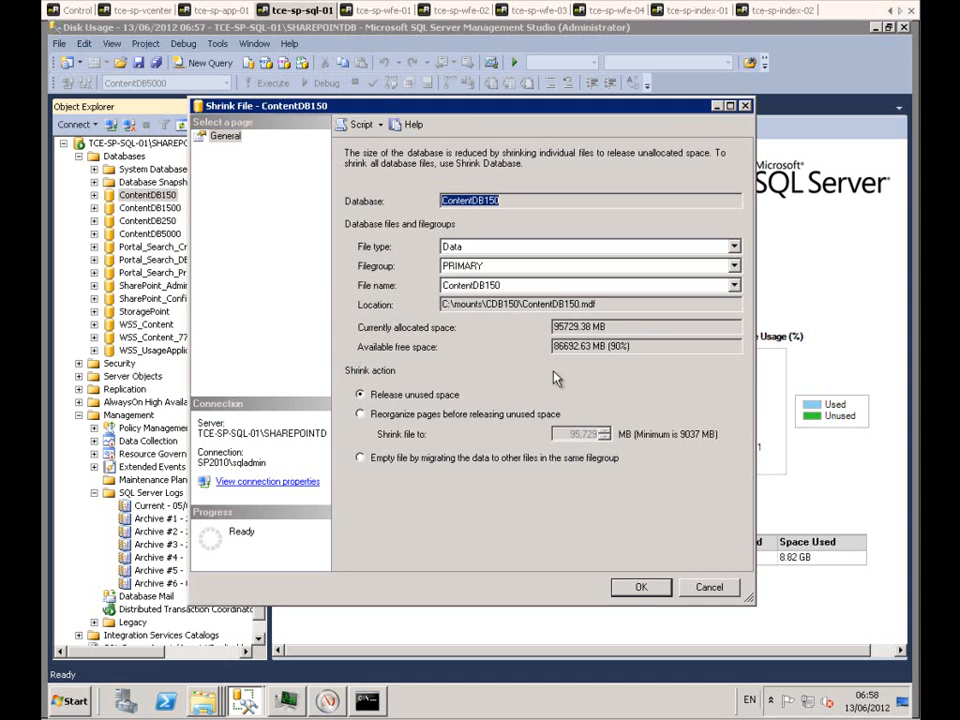
pyautogui.click(734, 246)
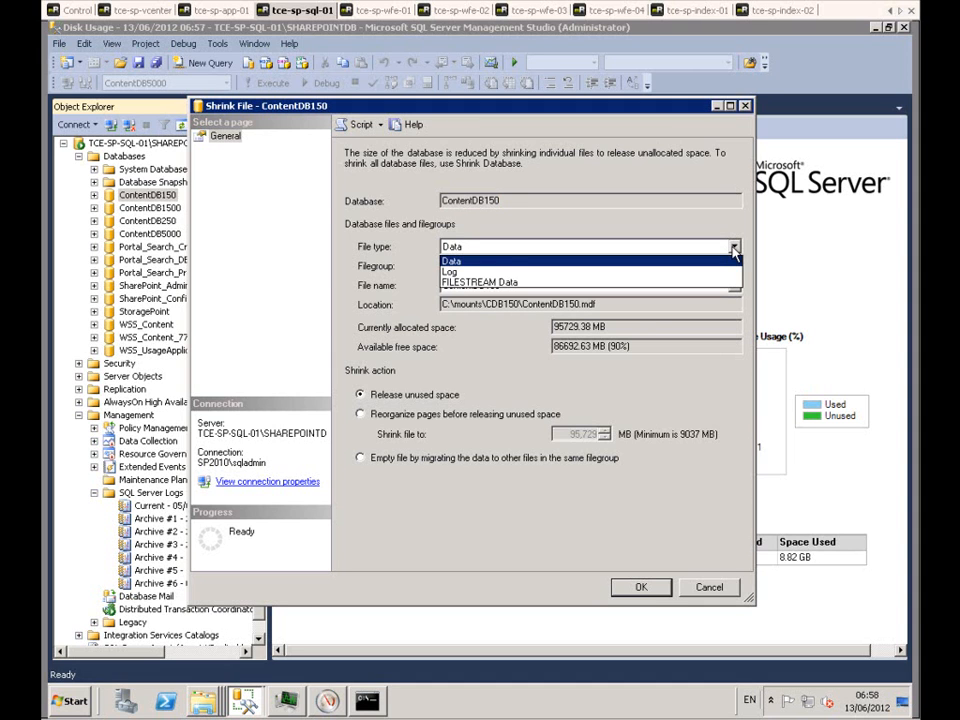
pyautogui.click(722, 260)
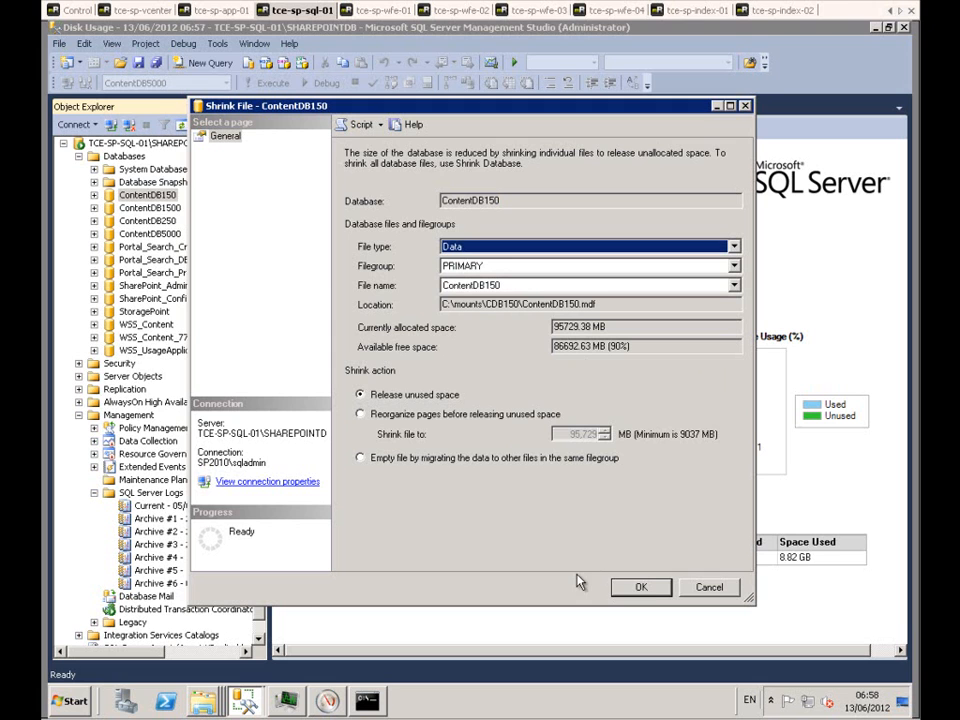
pyautogui.click(643, 588)
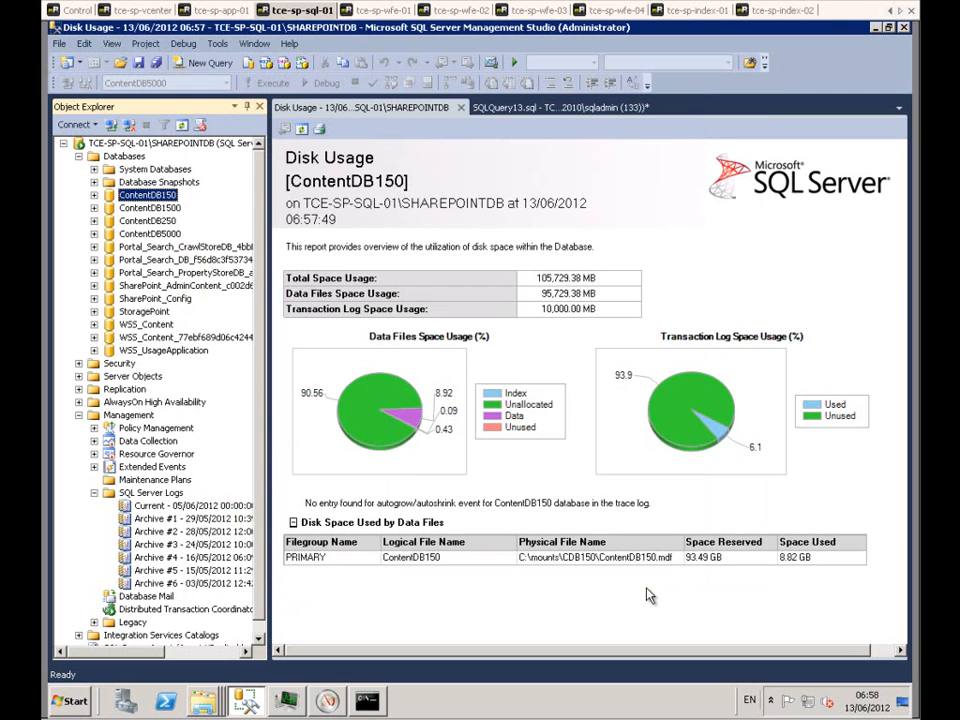
# - Switch to the mounts folder on drive C: in Windows Explorer and open its CDB150 folder
pyautogui.rightClick(203, 700)
pyautogui.click(160, 503)
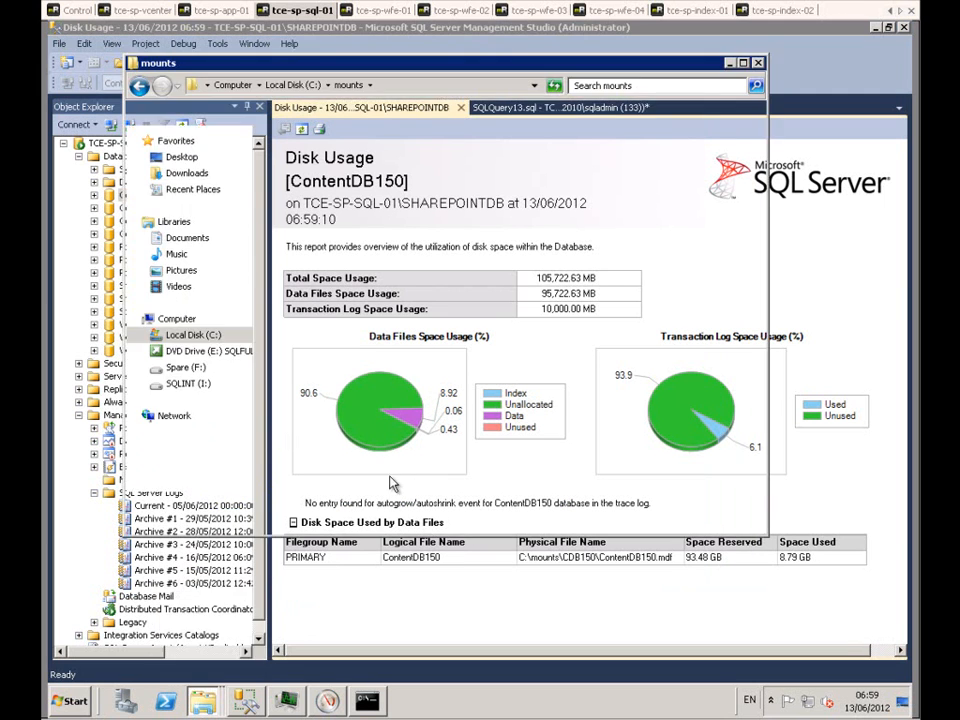
pyautogui.click(302, 161)
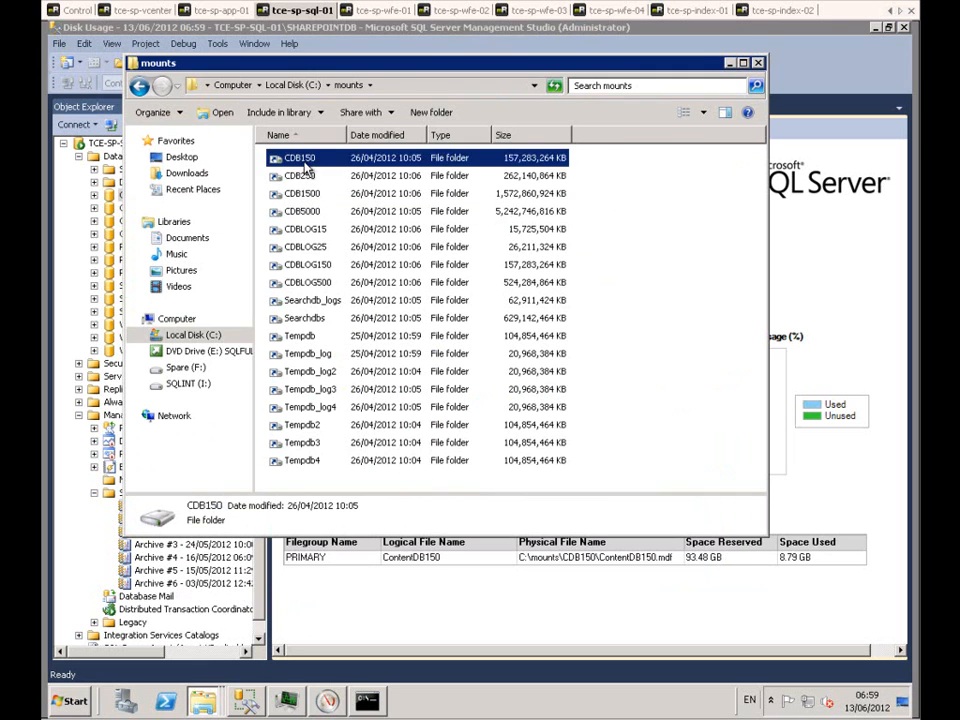
pyautogui.doubleClick(302, 160)
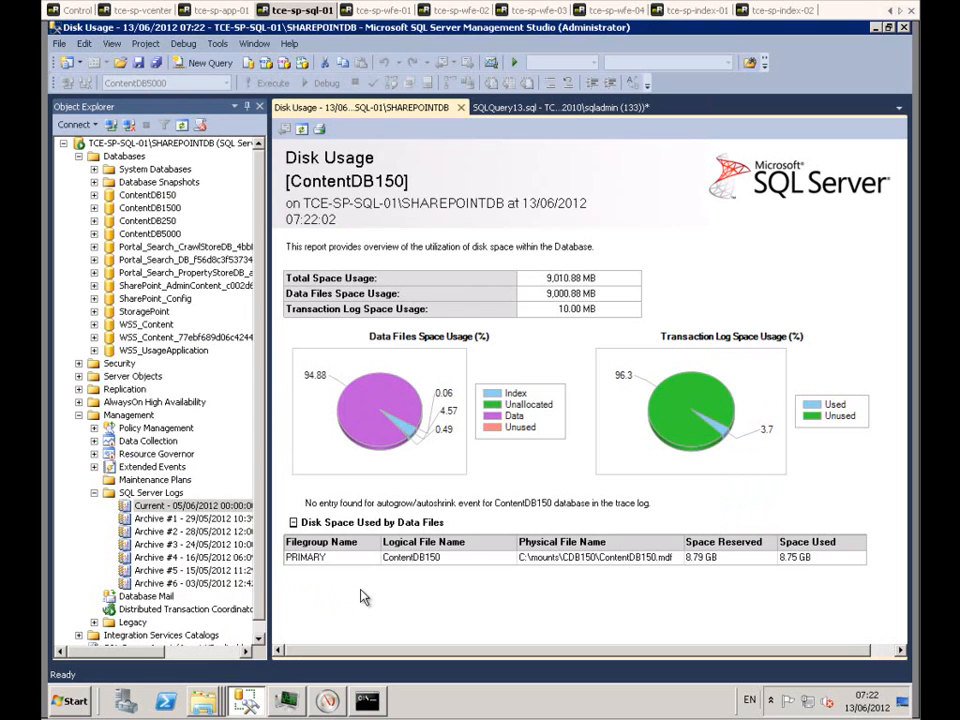
# - Check the size of ContentDB150.mdf in the CDB150 folder window, and return to SQL Server Management Studio
pyautogui.moveTo(203, 700)
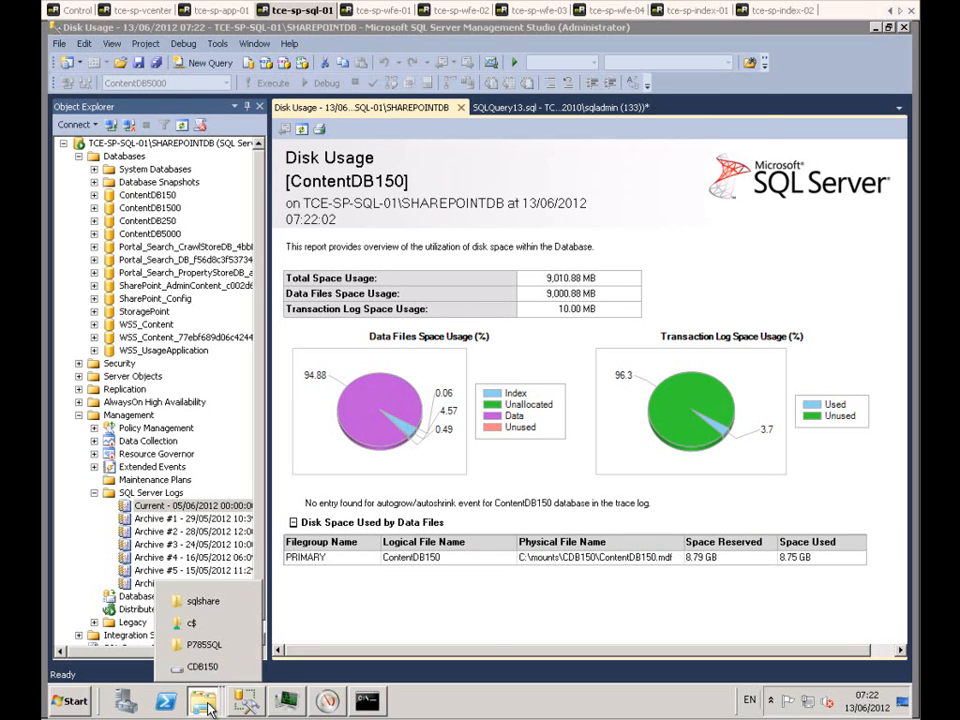
pyautogui.click(201, 667)
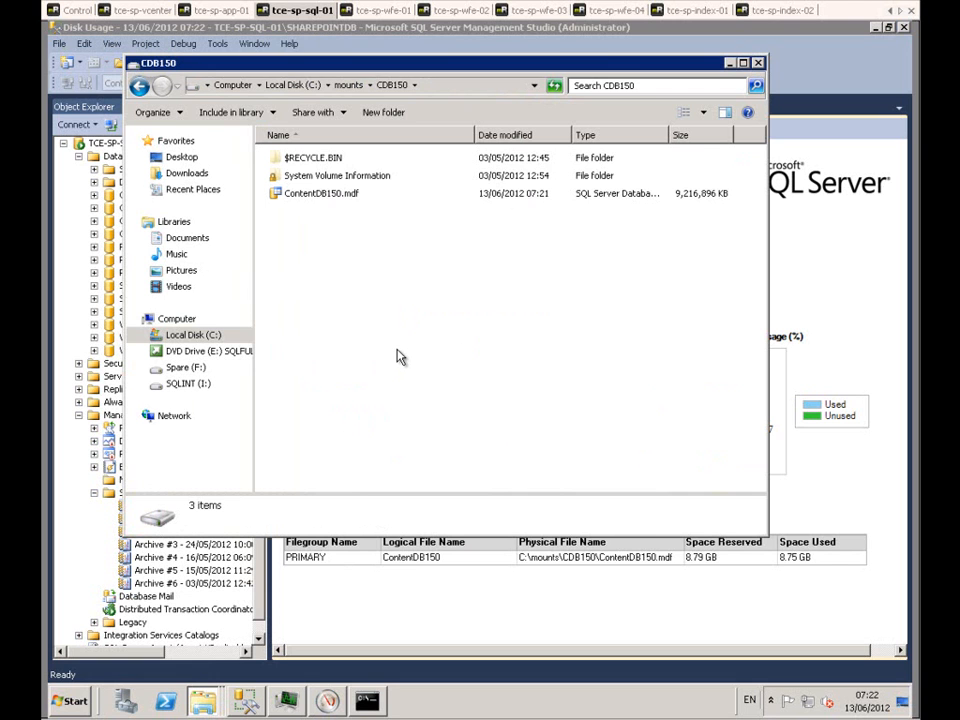
pyautogui.hotkey('alt', 'Tab')
# - Run Shrink Database on ContentDB250, leaving the option to reorganize files before releasing unused space off
pyautogui.rightClick(146, 222)
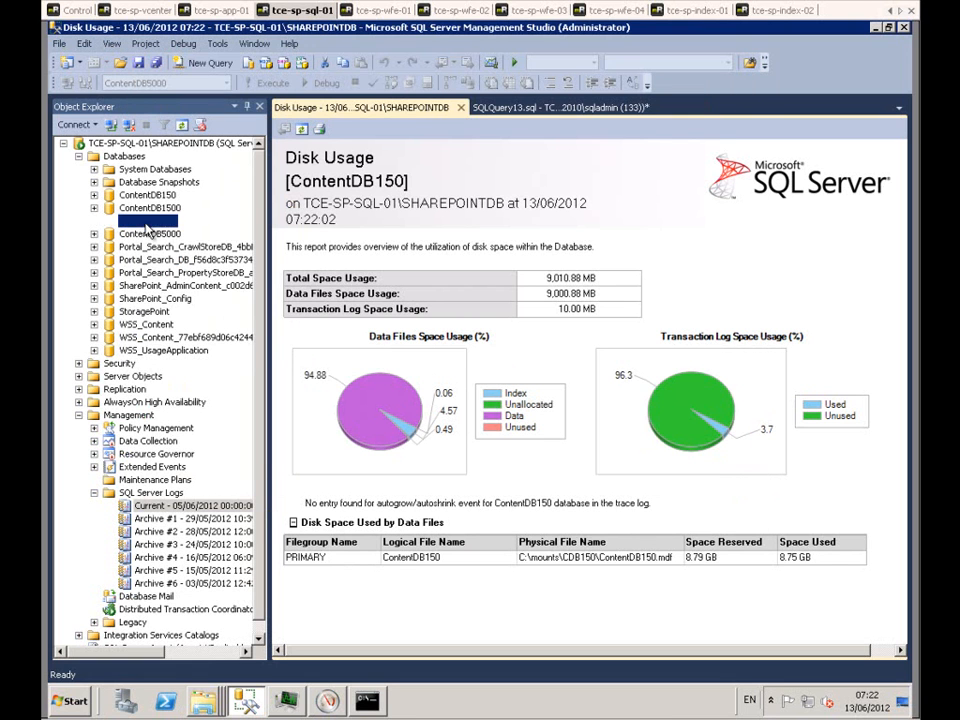
pyautogui.moveTo(186, 296)
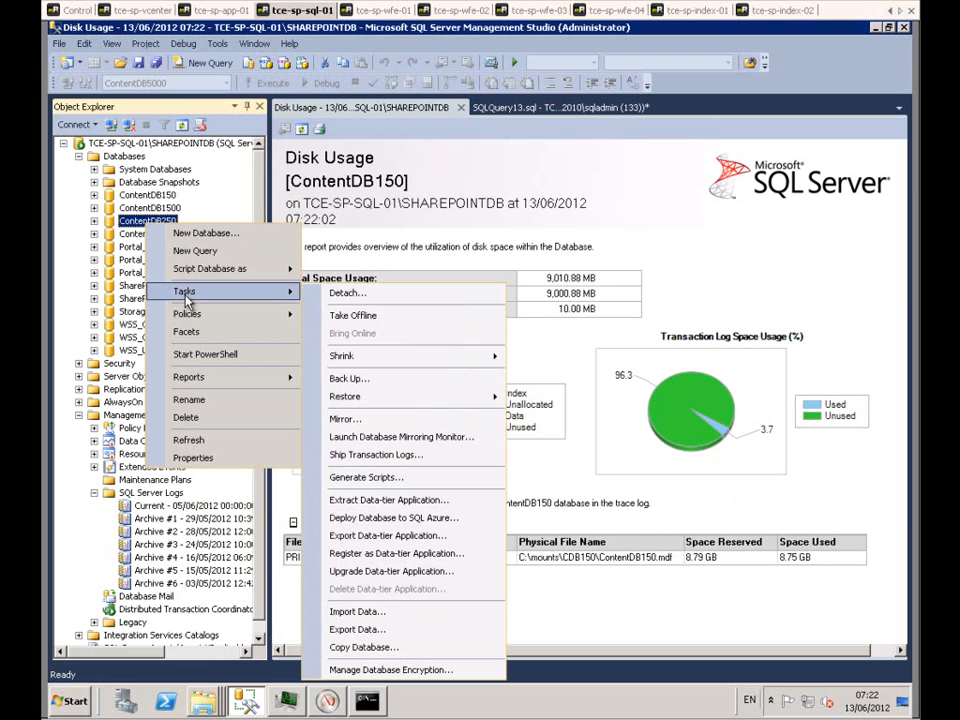
pyautogui.moveTo(406, 358)
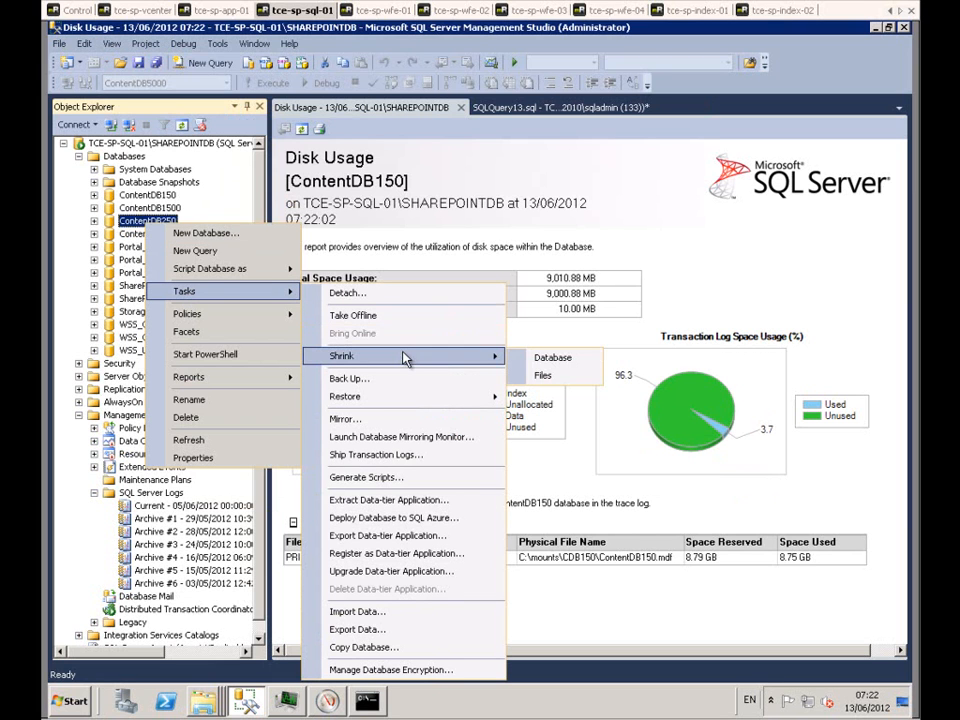
pyautogui.click(553, 358)
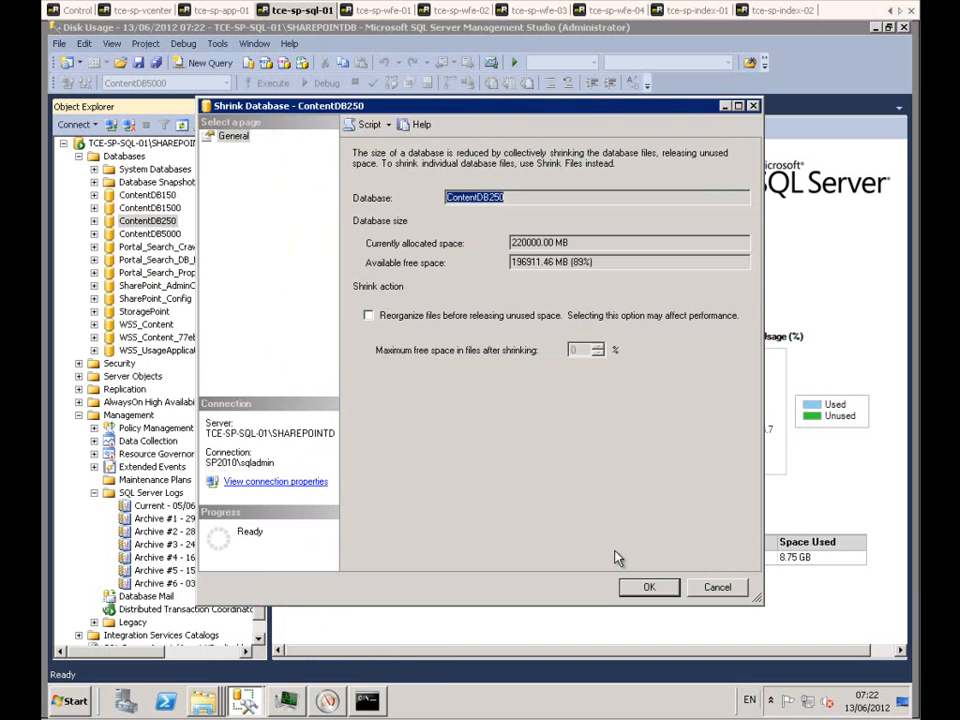
pyautogui.click(648, 590)
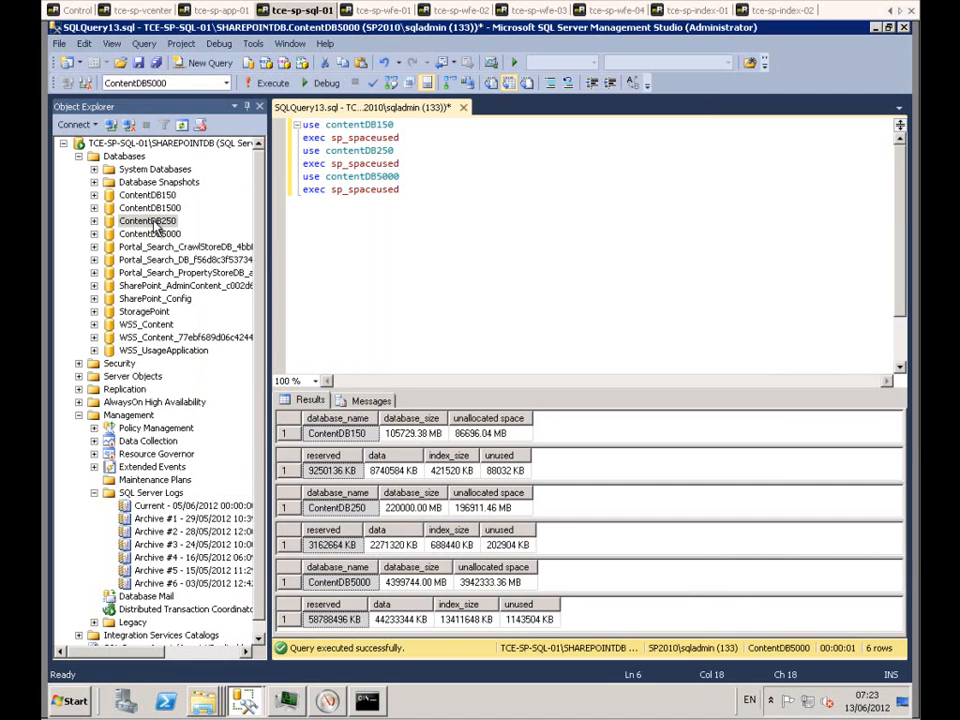
# - Generate the Disk Usage report for the ContentDB250 database
pyautogui.rightClick(156, 228)
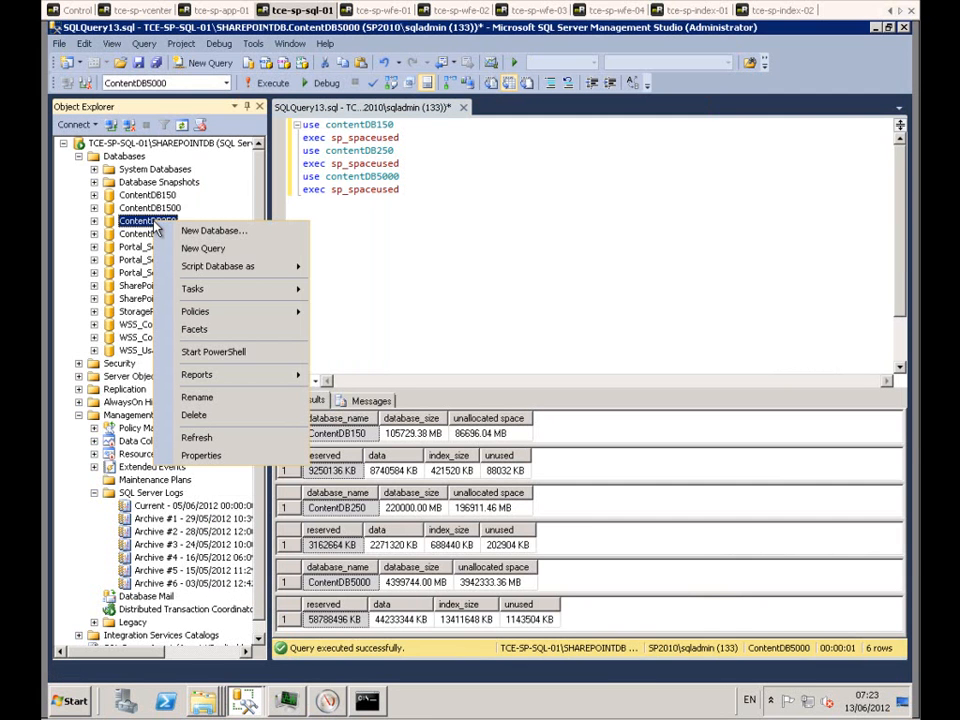
pyautogui.moveTo(208, 387)
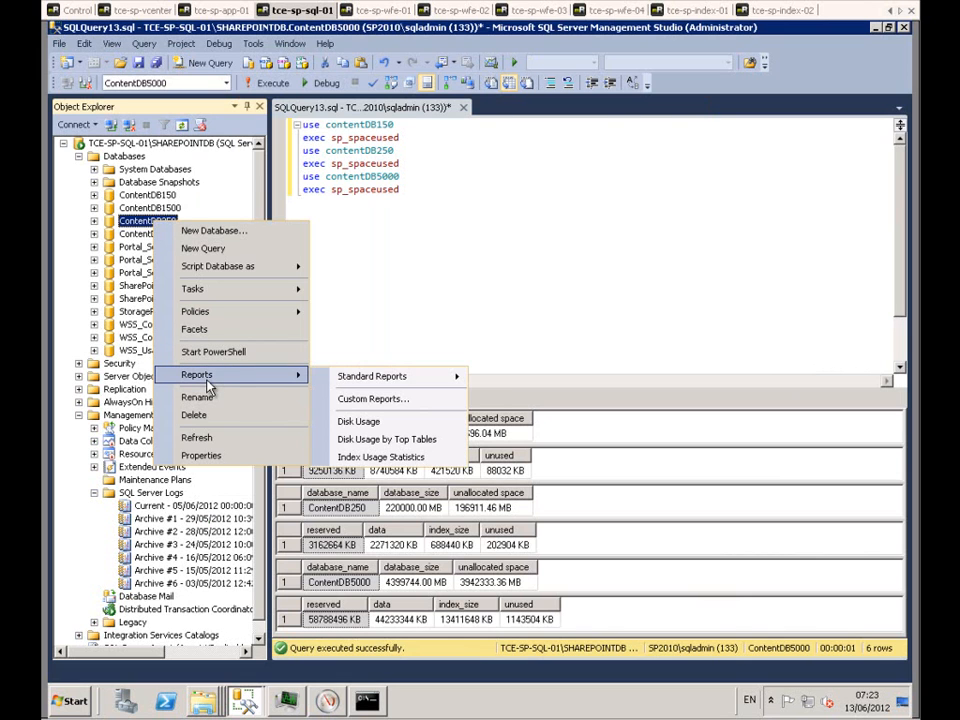
pyautogui.click(366, 422)
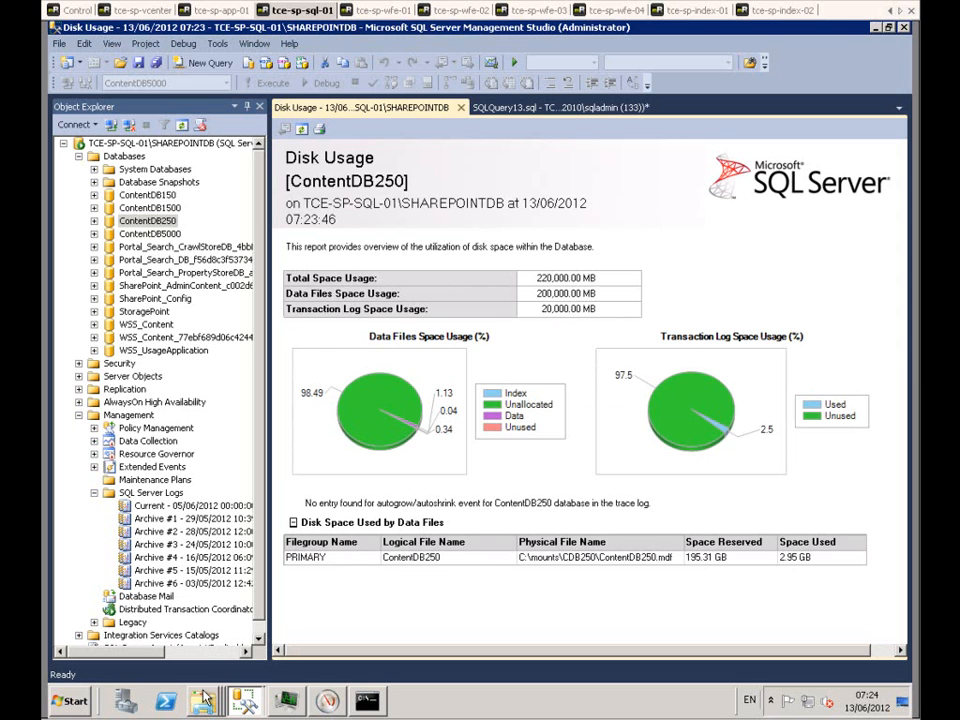
# - Switch to the Windows Explorer window, go up to the mounts folder on drive C: and open its CDB250 folder
pyautogui.moveTo(203, 700)
pyautogui.click(202, 668)
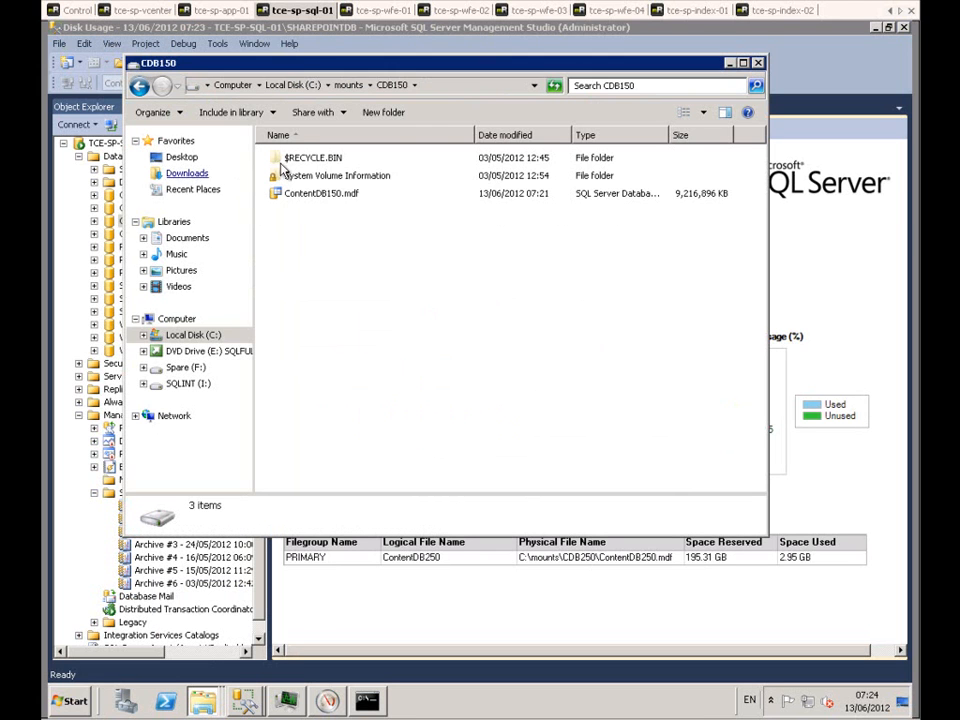
pyautogui.click(349, 85)
pyautogui.click(298, 176)
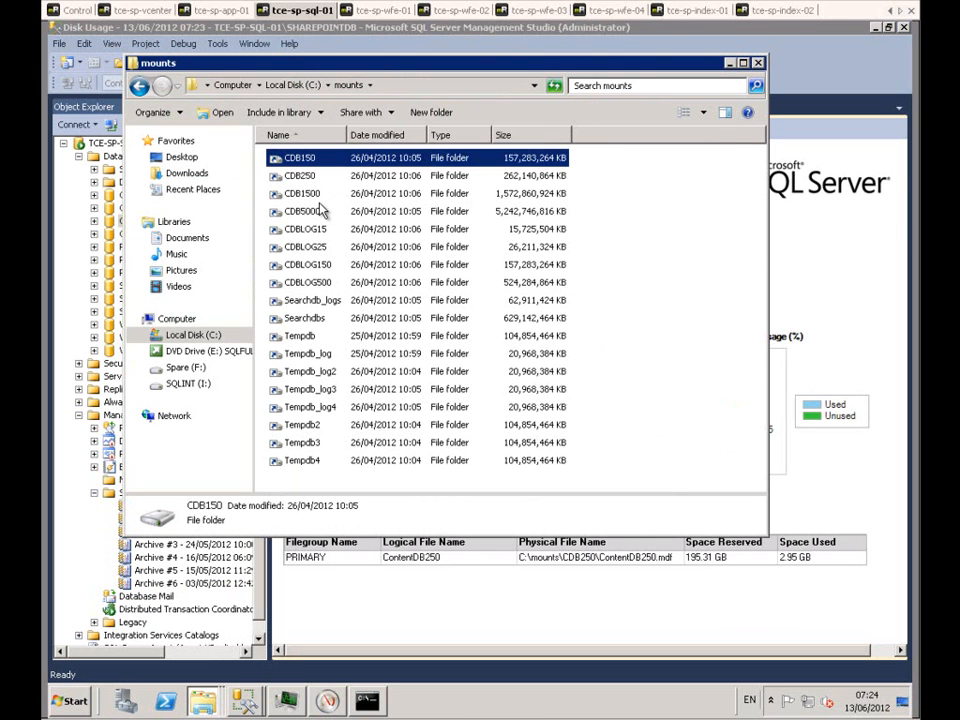
pyautogui.doubleClick(298, 176)
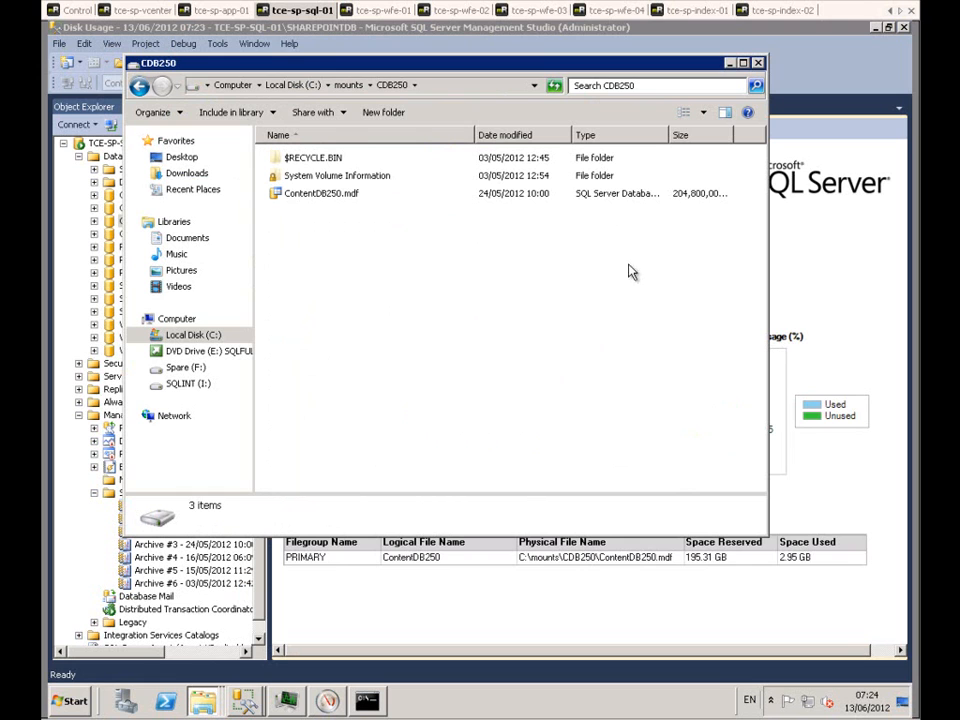
# - Size all columns to fit in the CDB250 folder, check the size of ContentDB250.mdf, and return to SQL Server Management Studio
pyautogui.rightClick(405, 136)
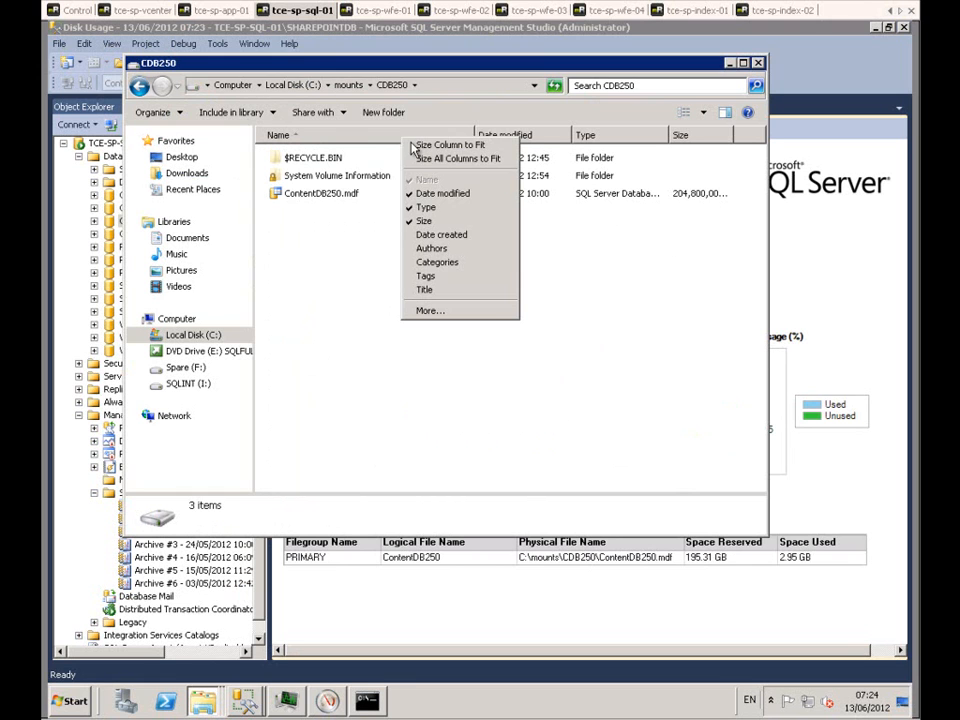
pyautogui.click(428, 157)
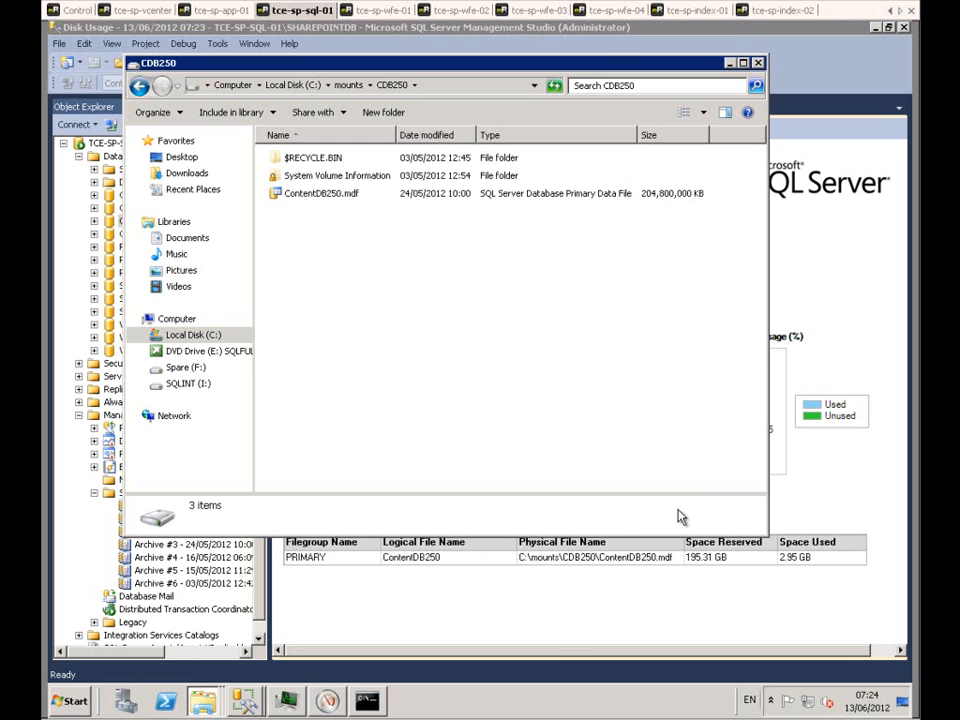
pyautogui.click(420, 578)
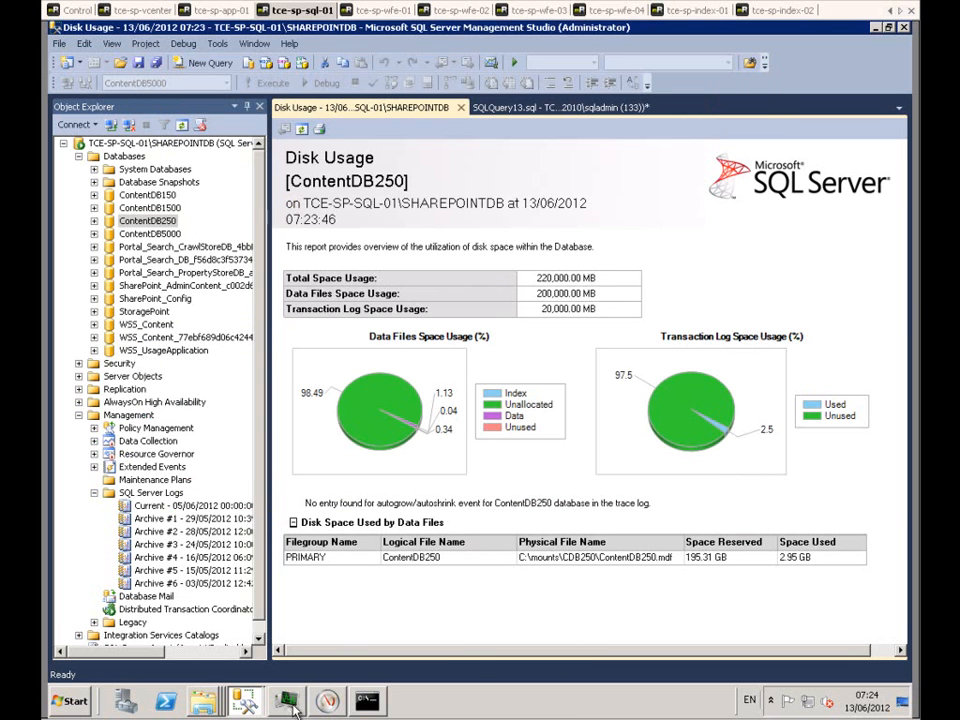
# - Run Shrink Database on ContentDB5000, leaving the option to reorganize files before releasing unused space off
pyautogui.moveTo(245, 699)
pyautogui.click(320, 666)
pyautogui.click(155, 235)
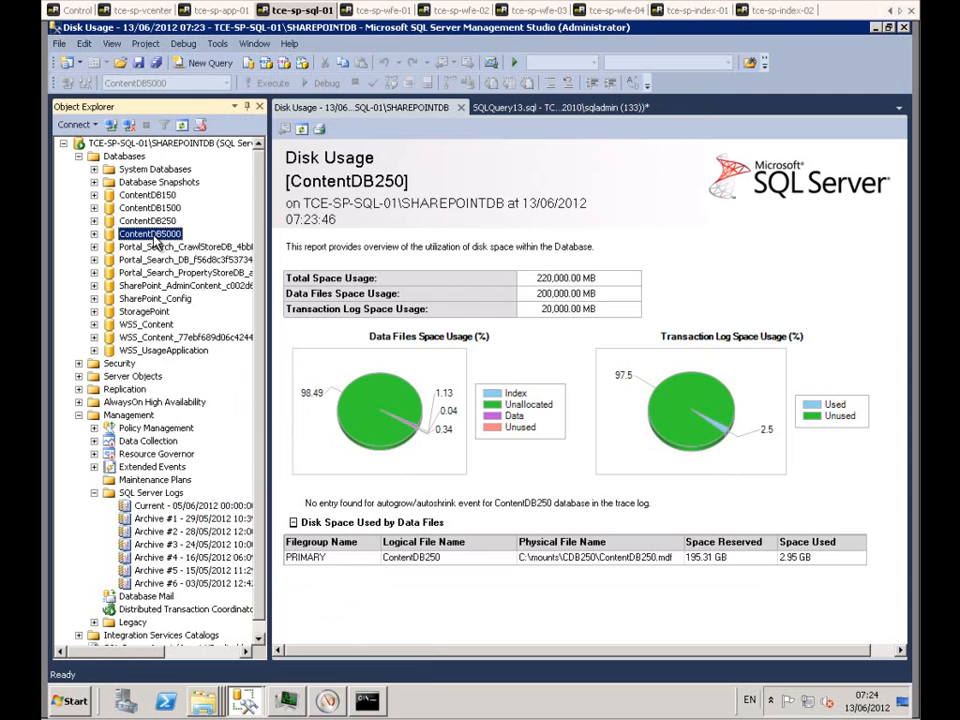
pyautogui.rightClick(155, 240)
pyautogui.moveTo(179, 312)
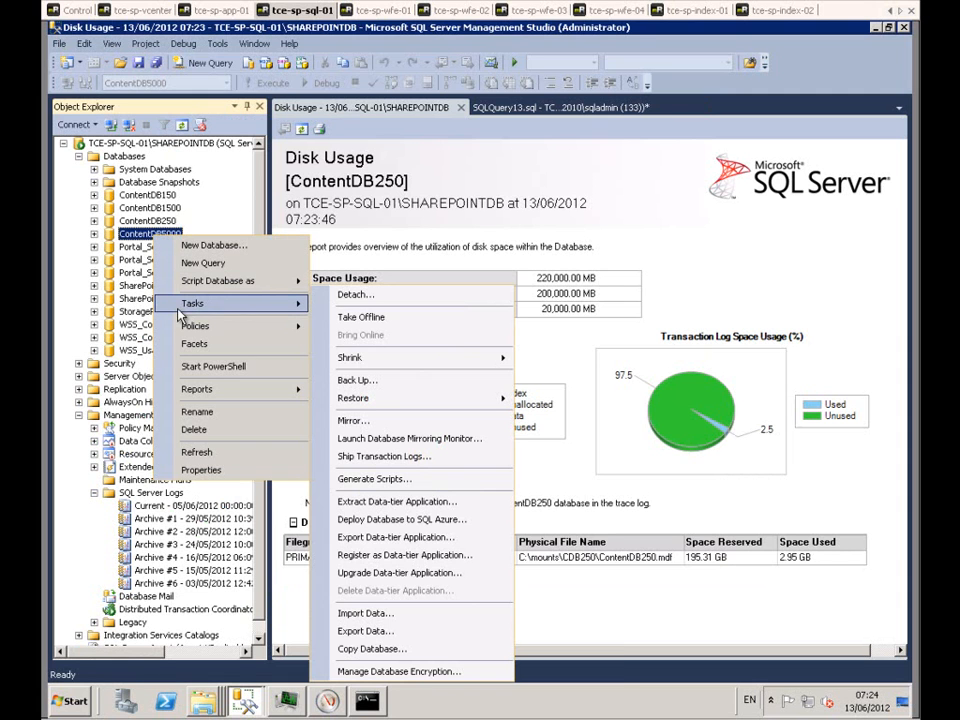
pyautogui.moveTo(450, 357)
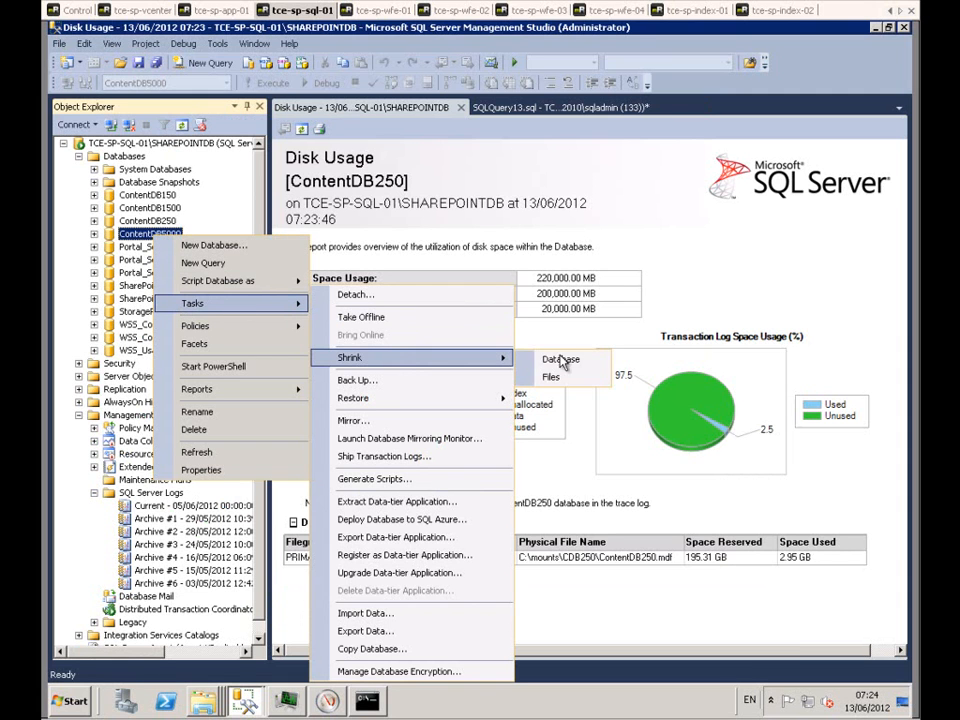
pyautogui.click(560, 360)
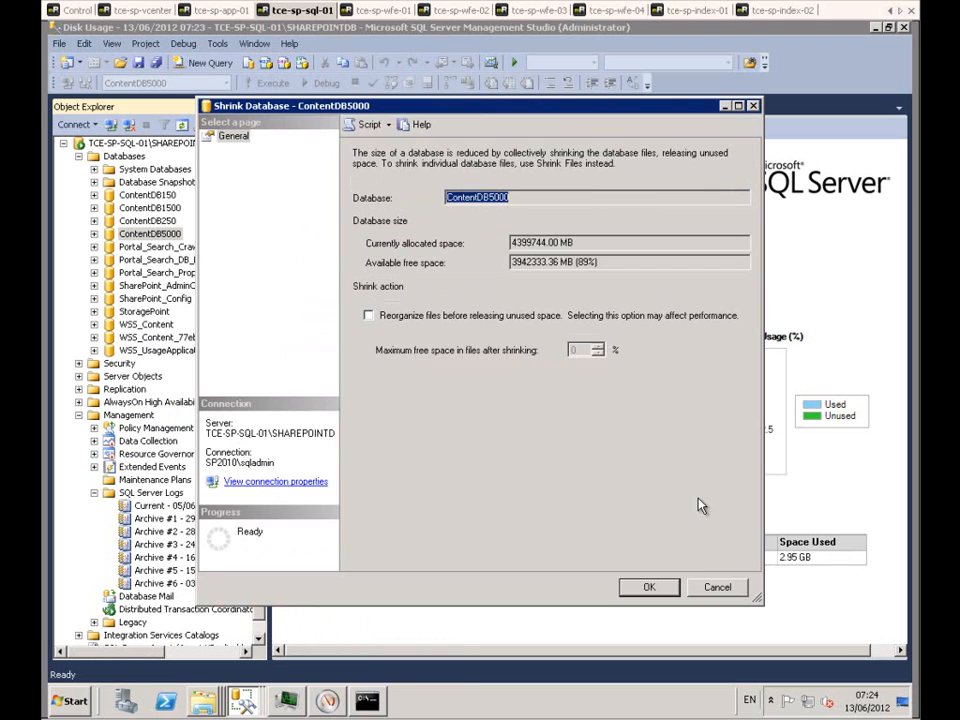
pyautogui.click(645, 590)
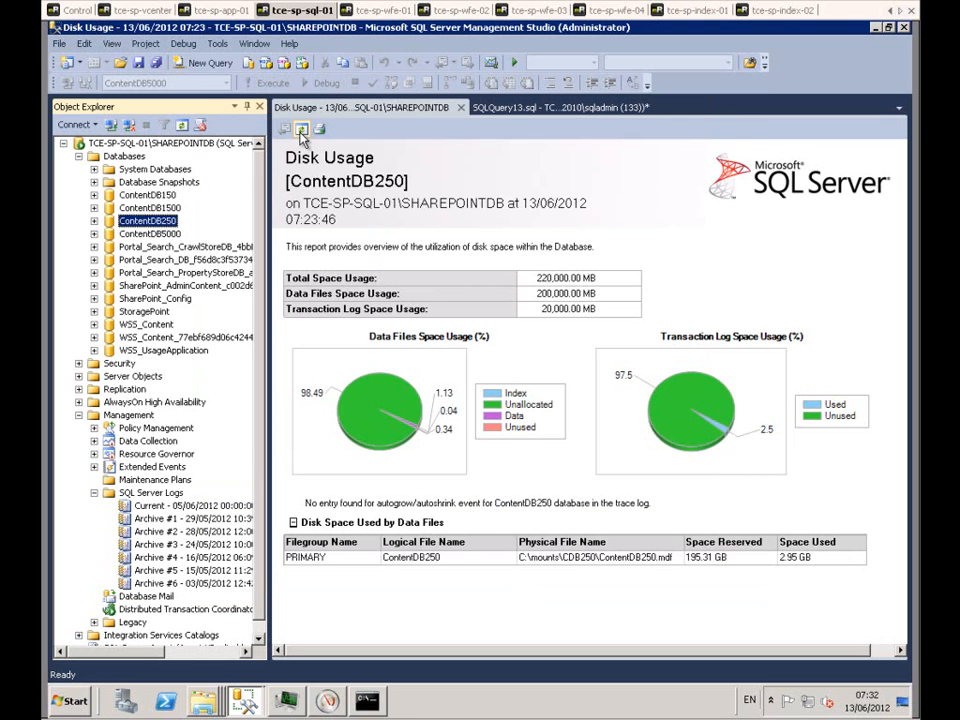
# - Refresh the ContentDB250 Disk Usage report, and switch to Windows Explorer to check the size of ContentDB250.mdf in mounts\CDB250
pyautogui.click(301, 131)
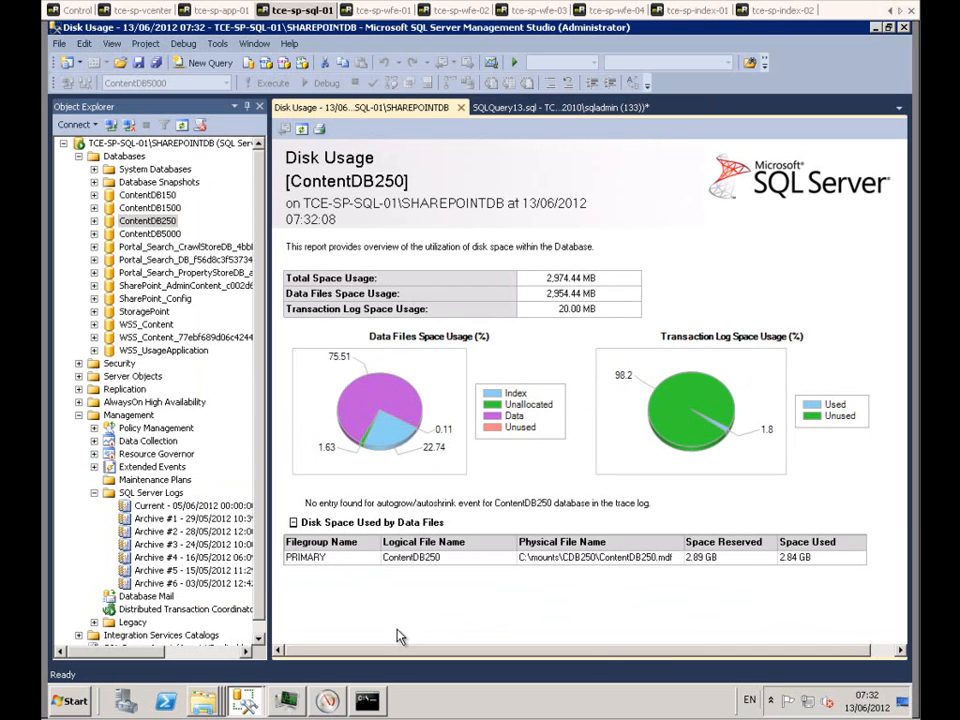
pyautogui.moveTo(205, 700)
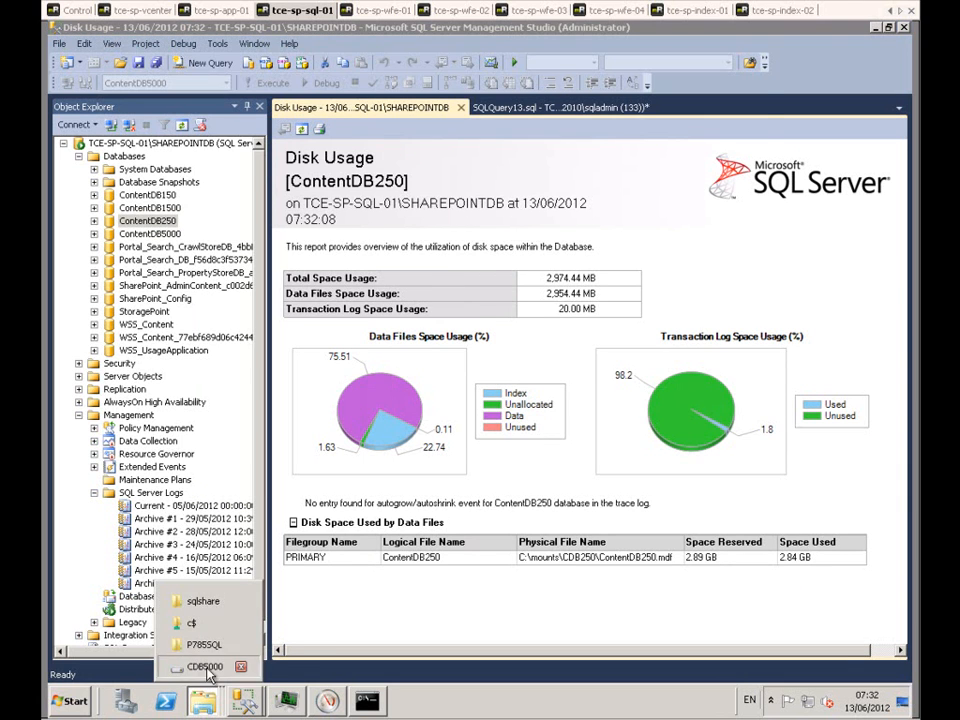
pyautogui.click(207, 668)
pyautogui.click(348, 86)
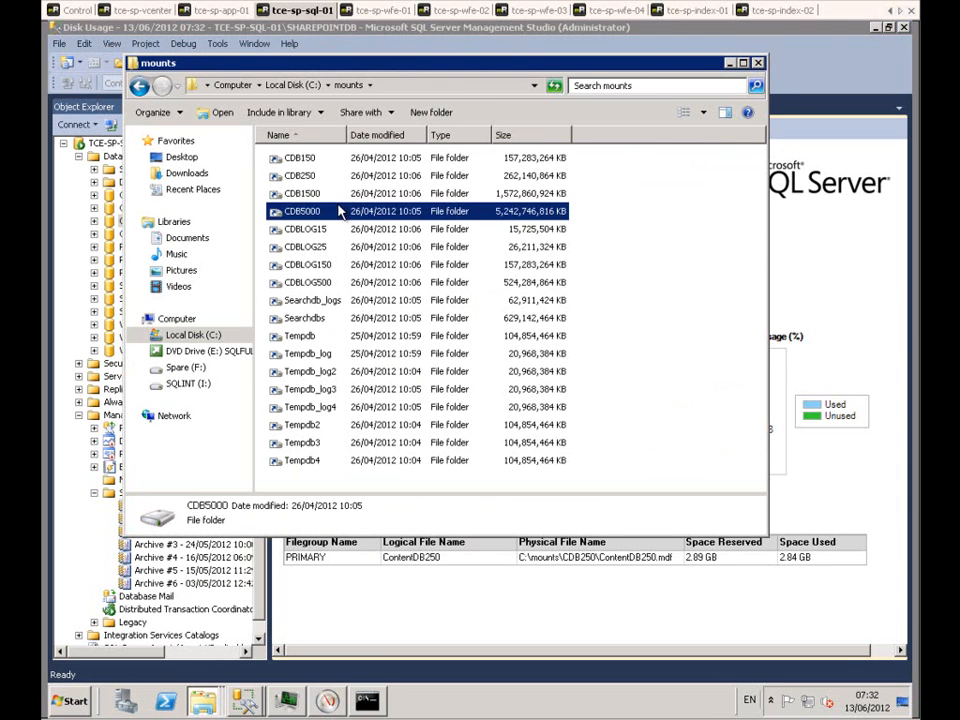
pyautogui.doubleClick(292, 176)
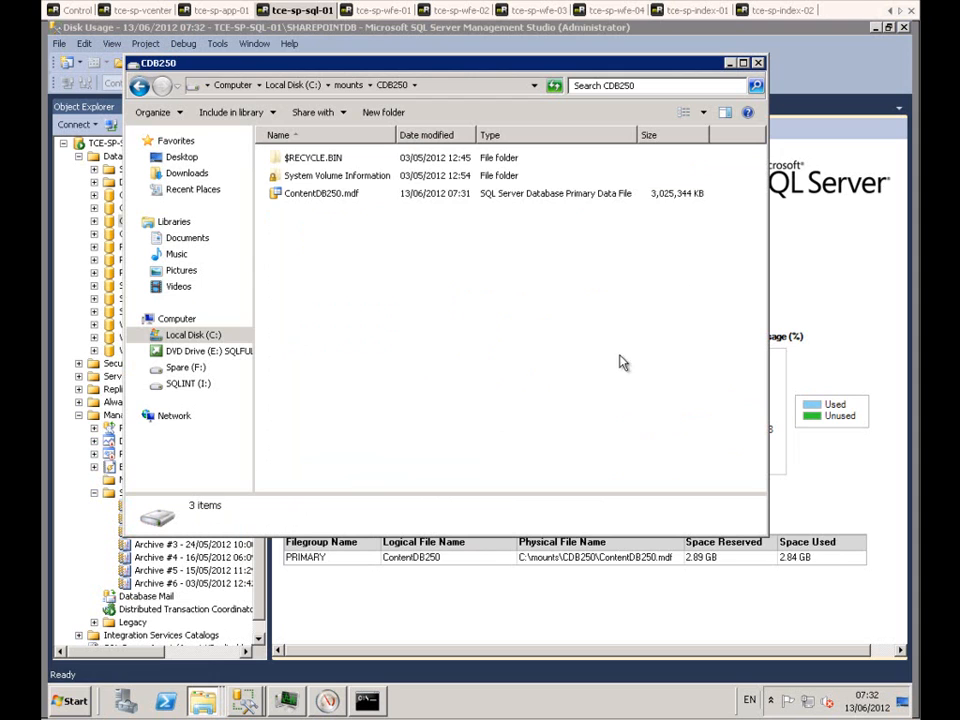